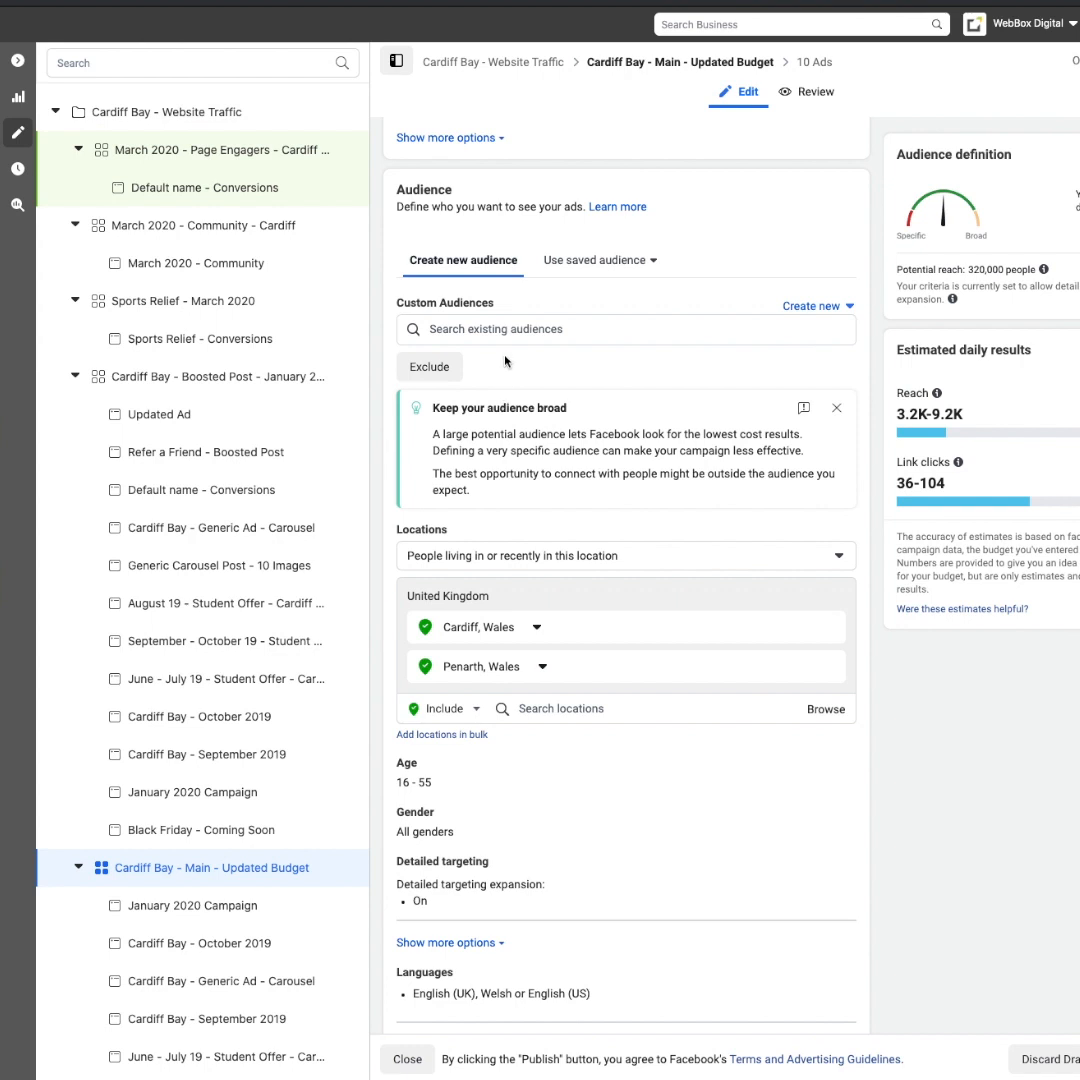
Start a new lookalike audience for the ad set and choose a customer list custom audience as its new source
click(816, 307)
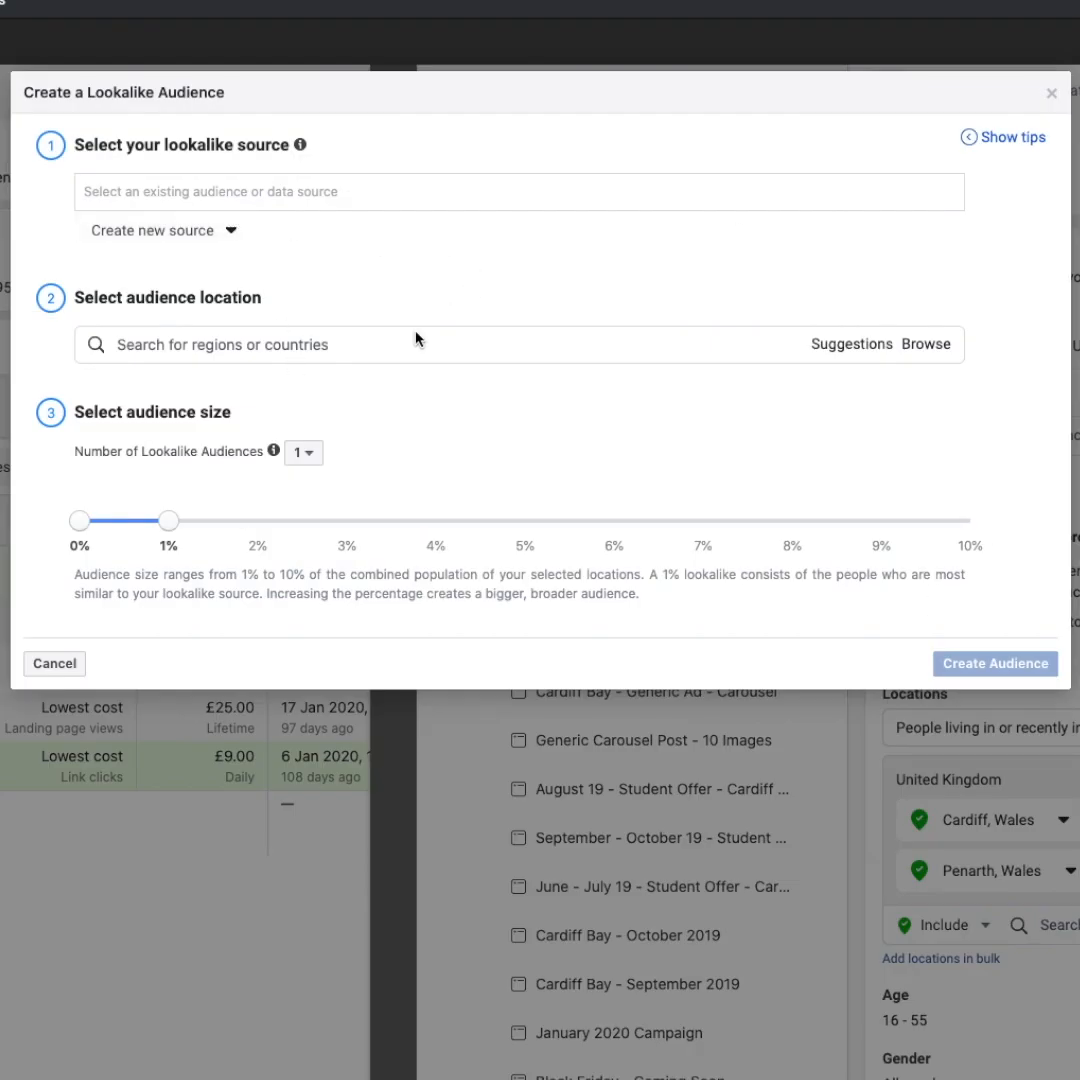
click(207, 230)
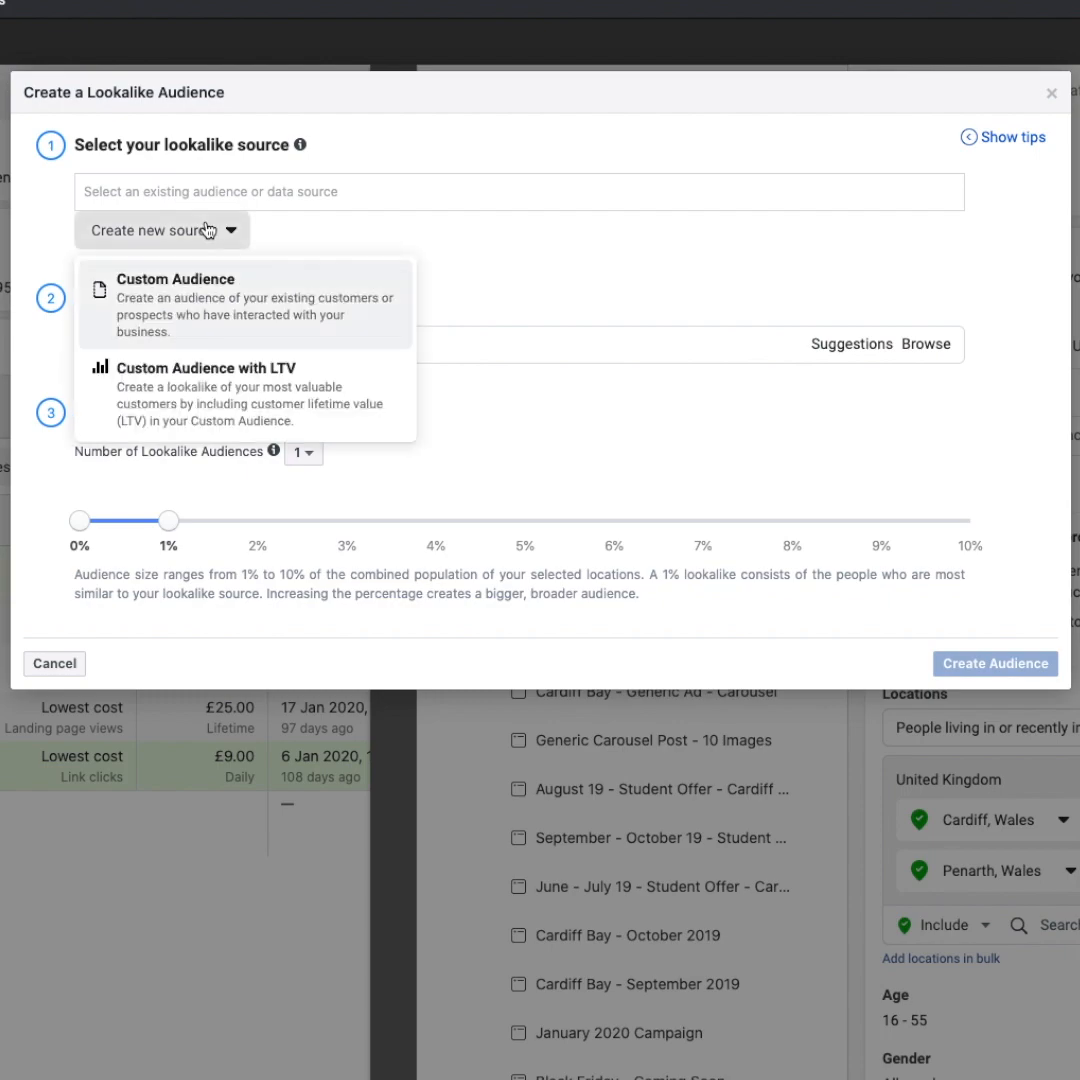
click(233, 303)
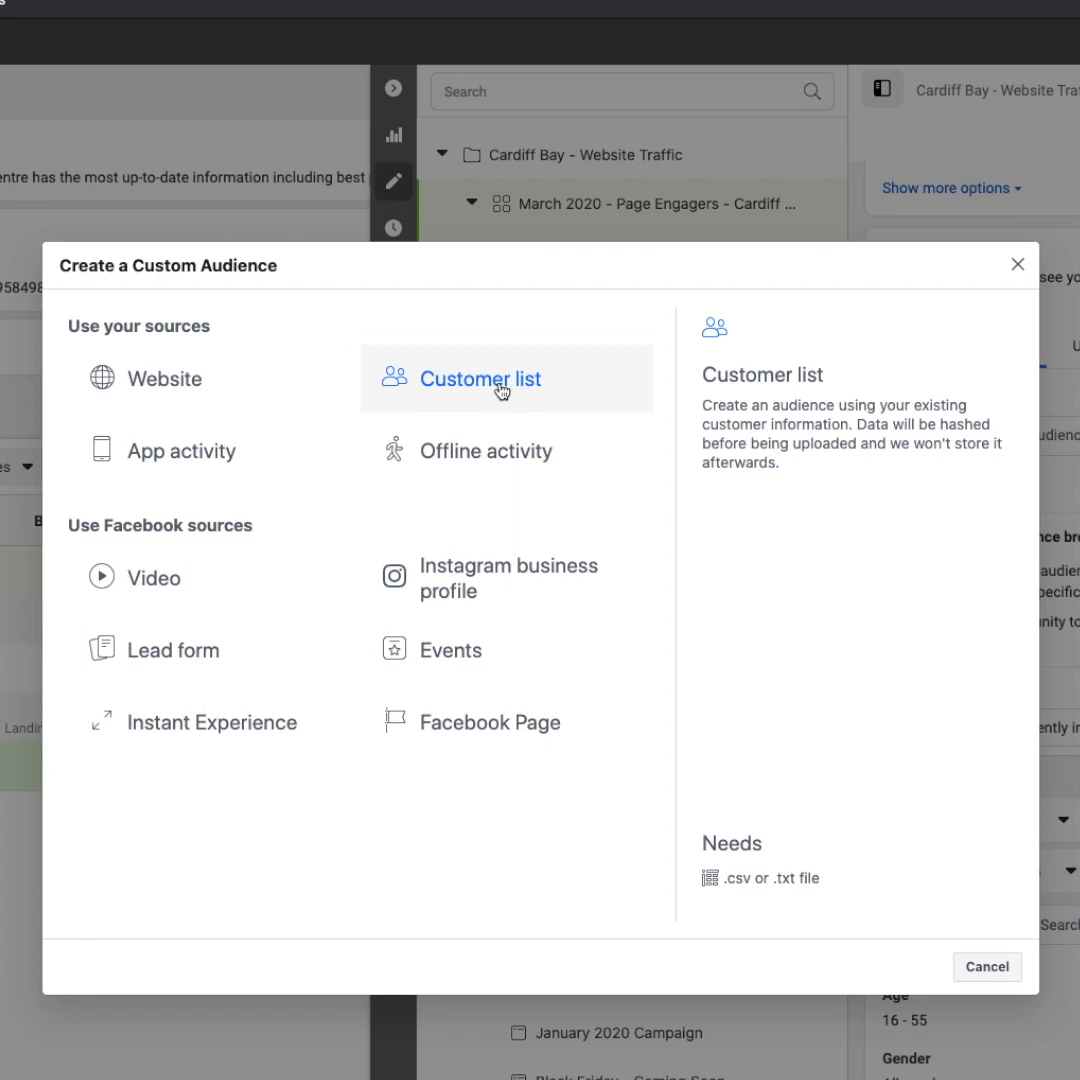
click(501, 391)
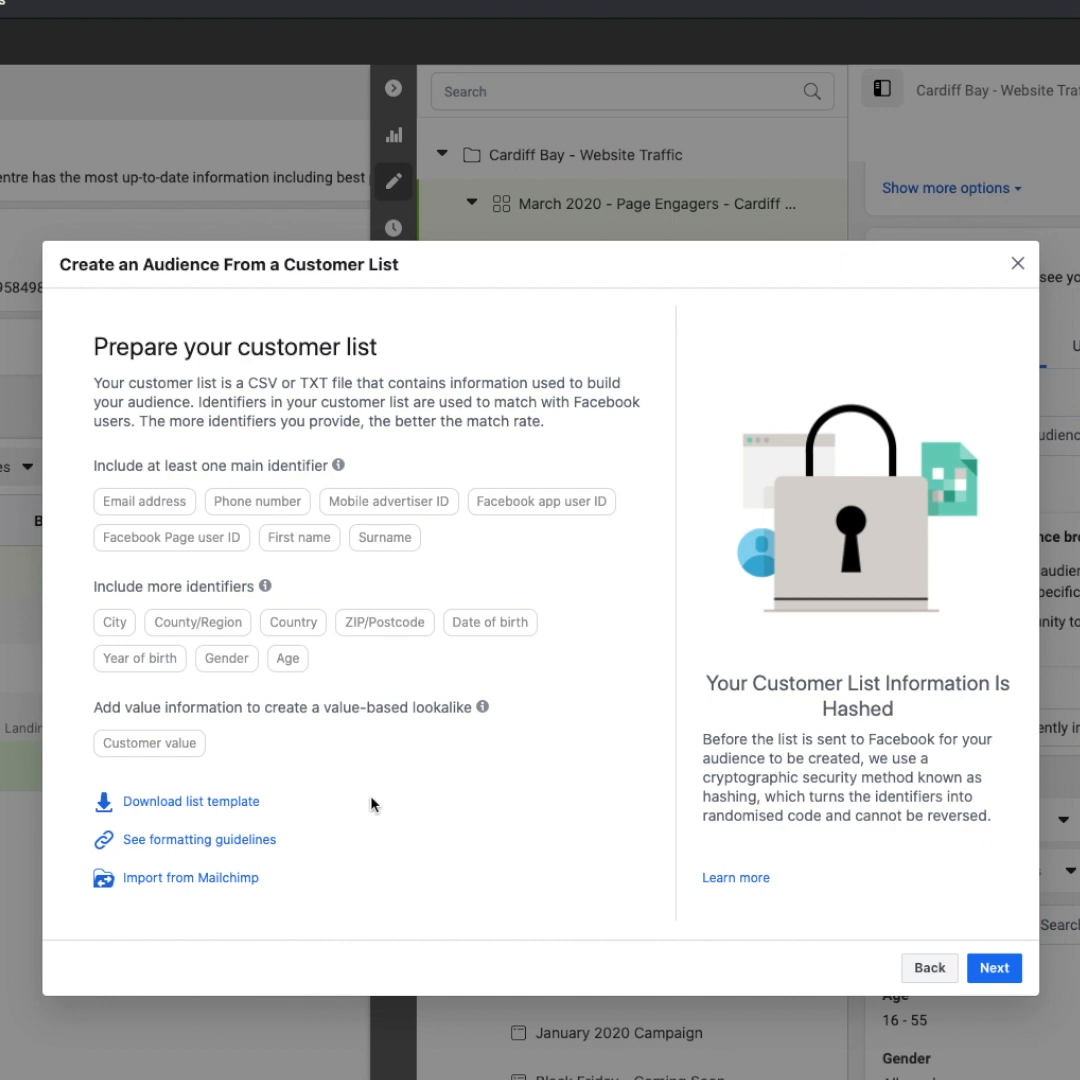
Proceed past the list preparation and specify that the customer list doesn't include customer value
click(995, 968)
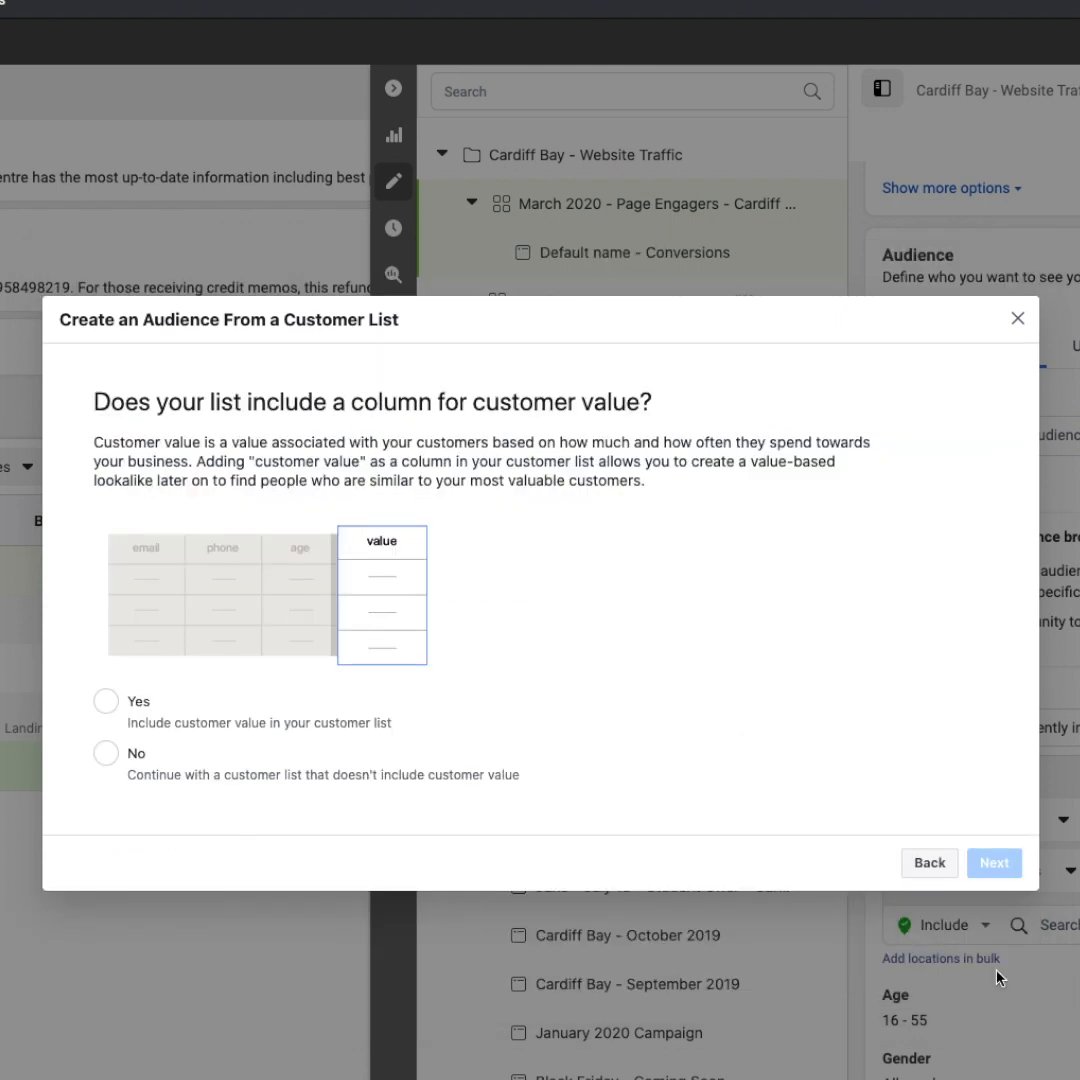
click(107, 754)
click(965, 865)
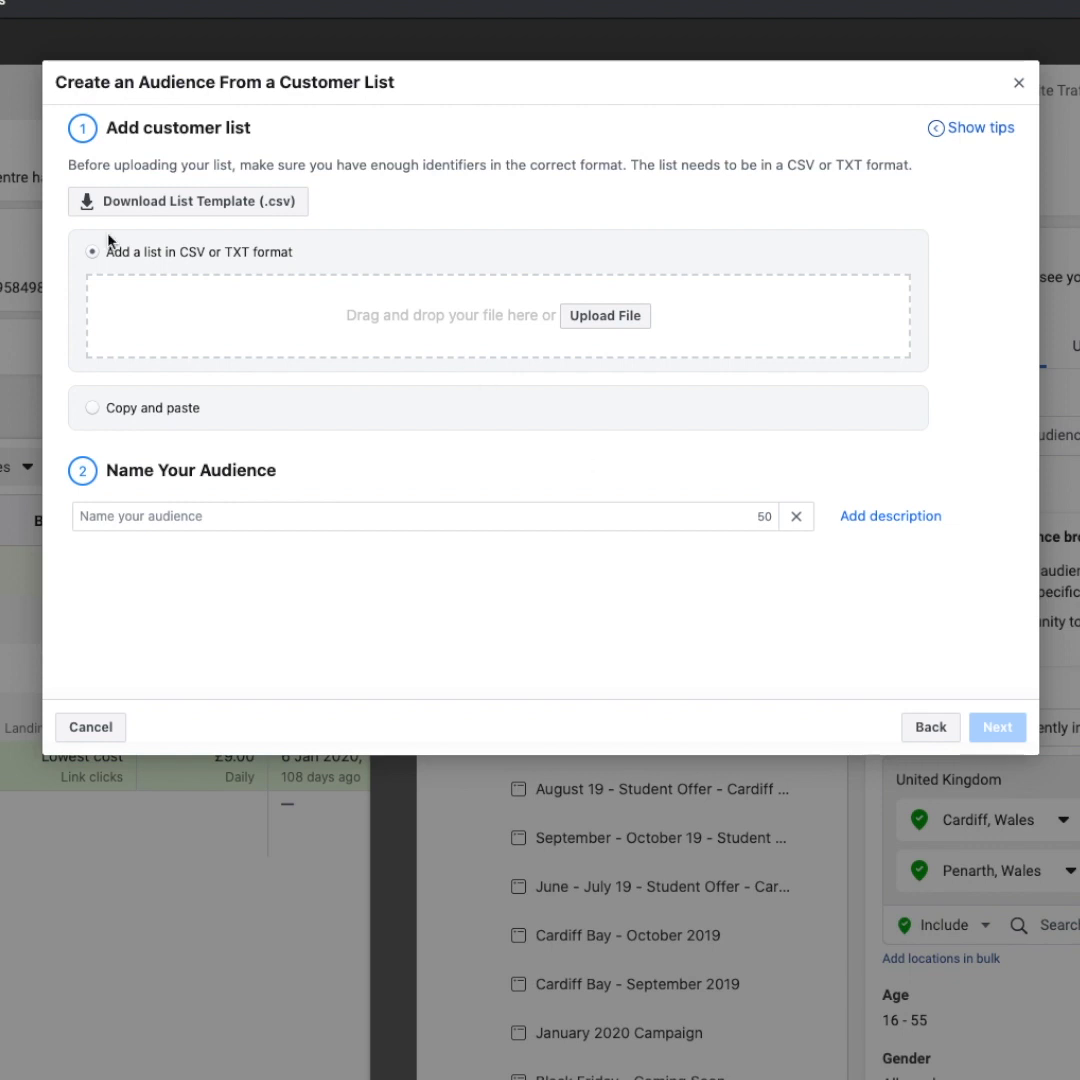
Upload subscribed_segment_export_ac29f317cb.csv as the customer list, name the audience "Custom Lookalike Audience - Cardiff", and continue to data mapping
click(605, 316)
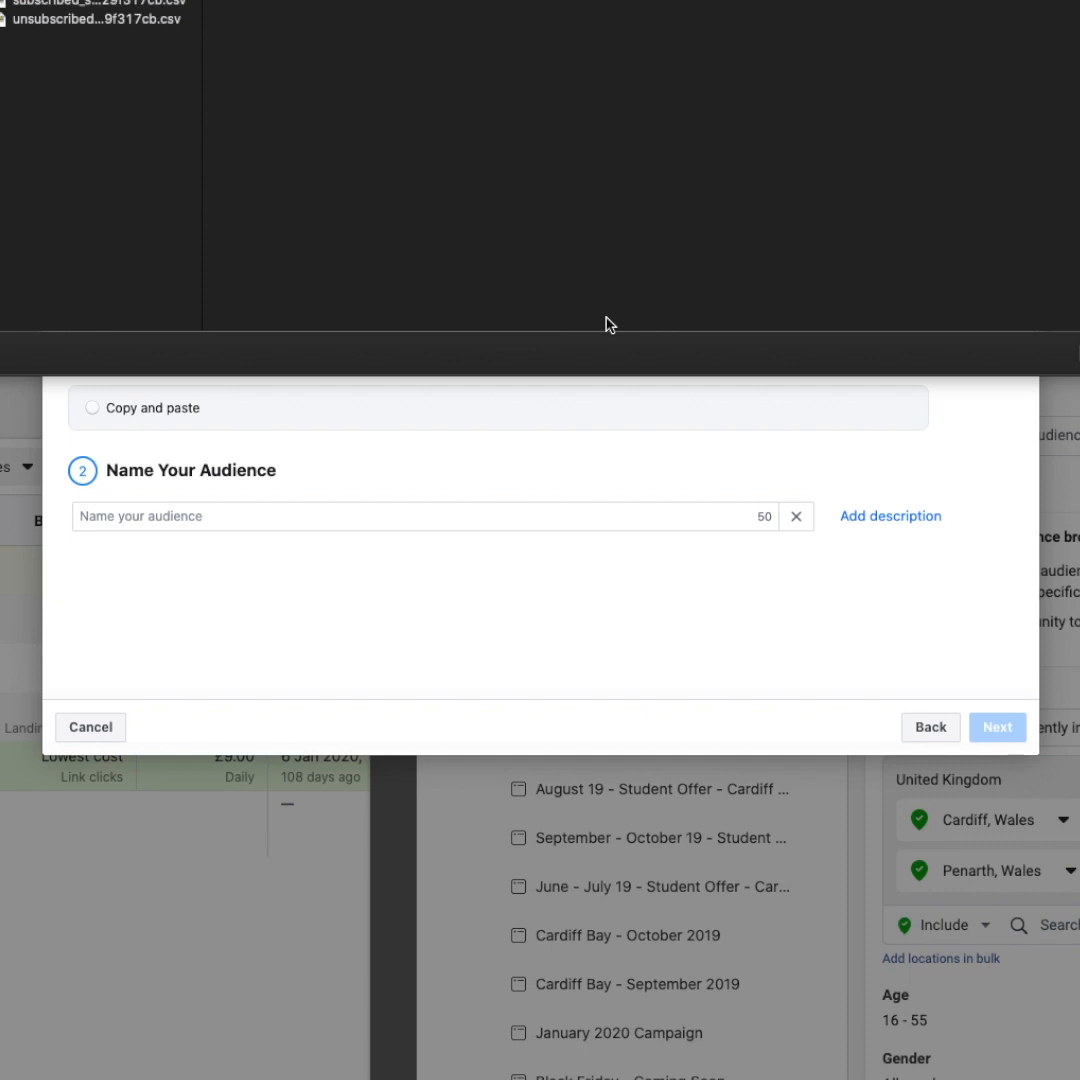
click(100, 4)
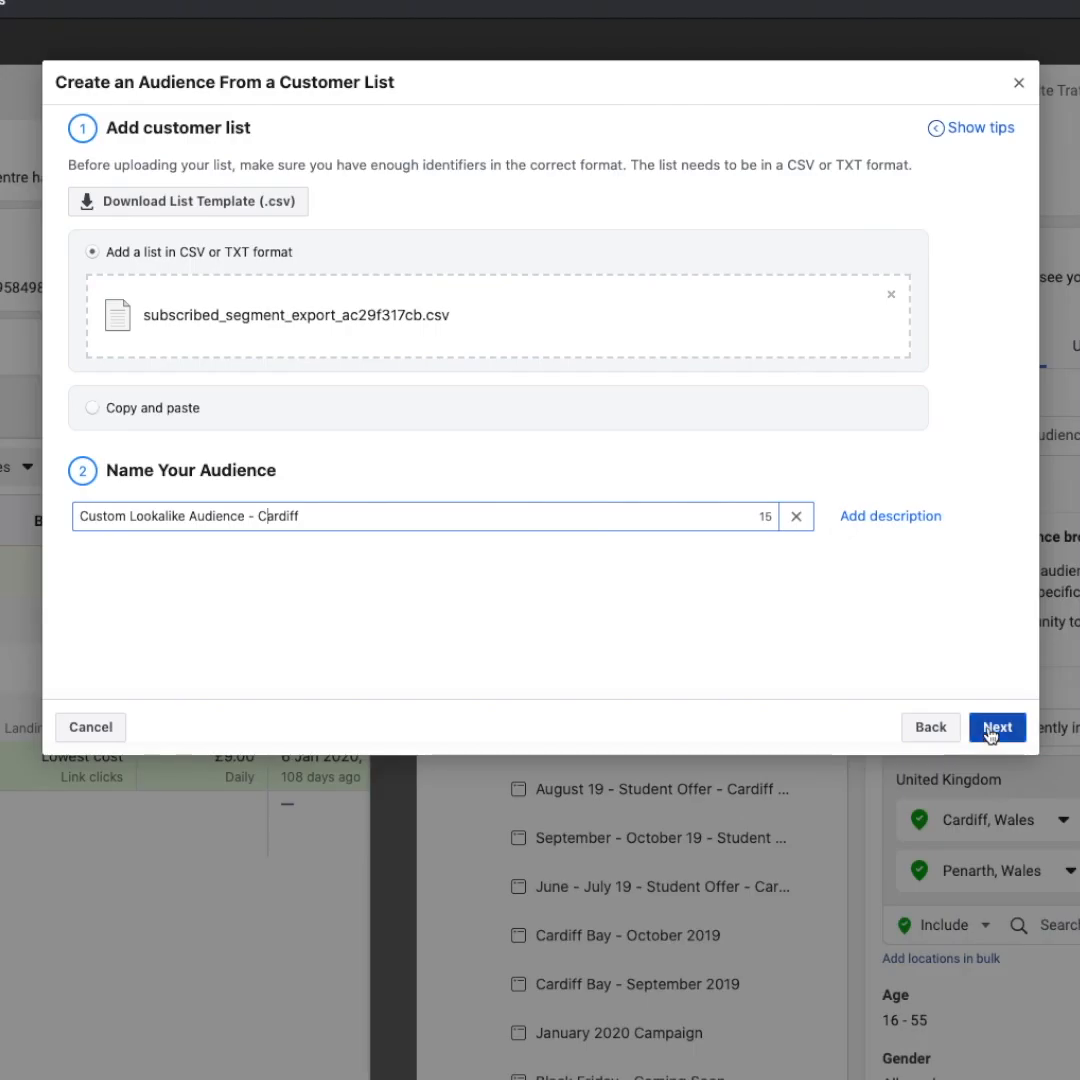
click(990, 730)
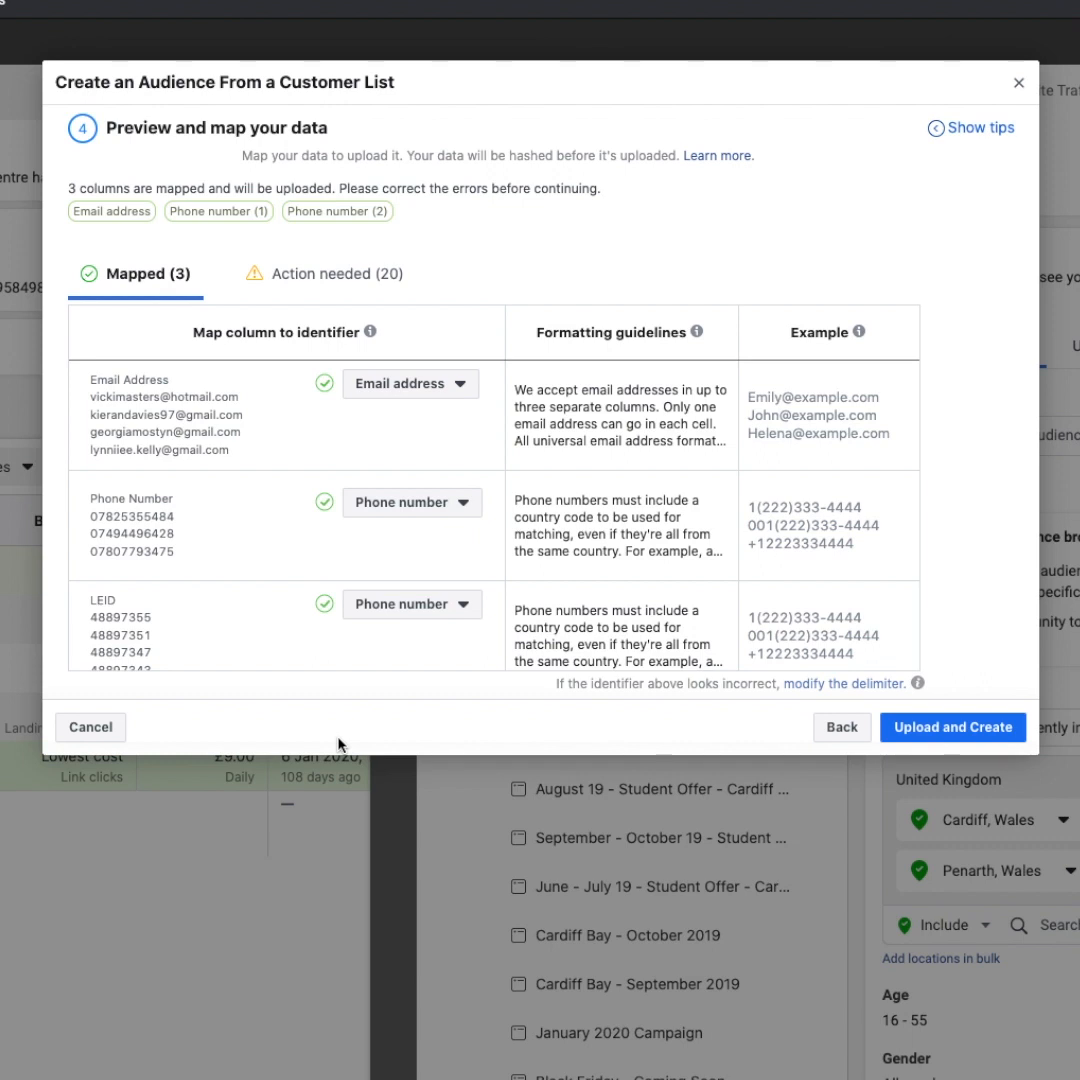
Exclude the LEID column from the upload by setting its identifier to Do not upload
scroll(270, 600, down, 1)
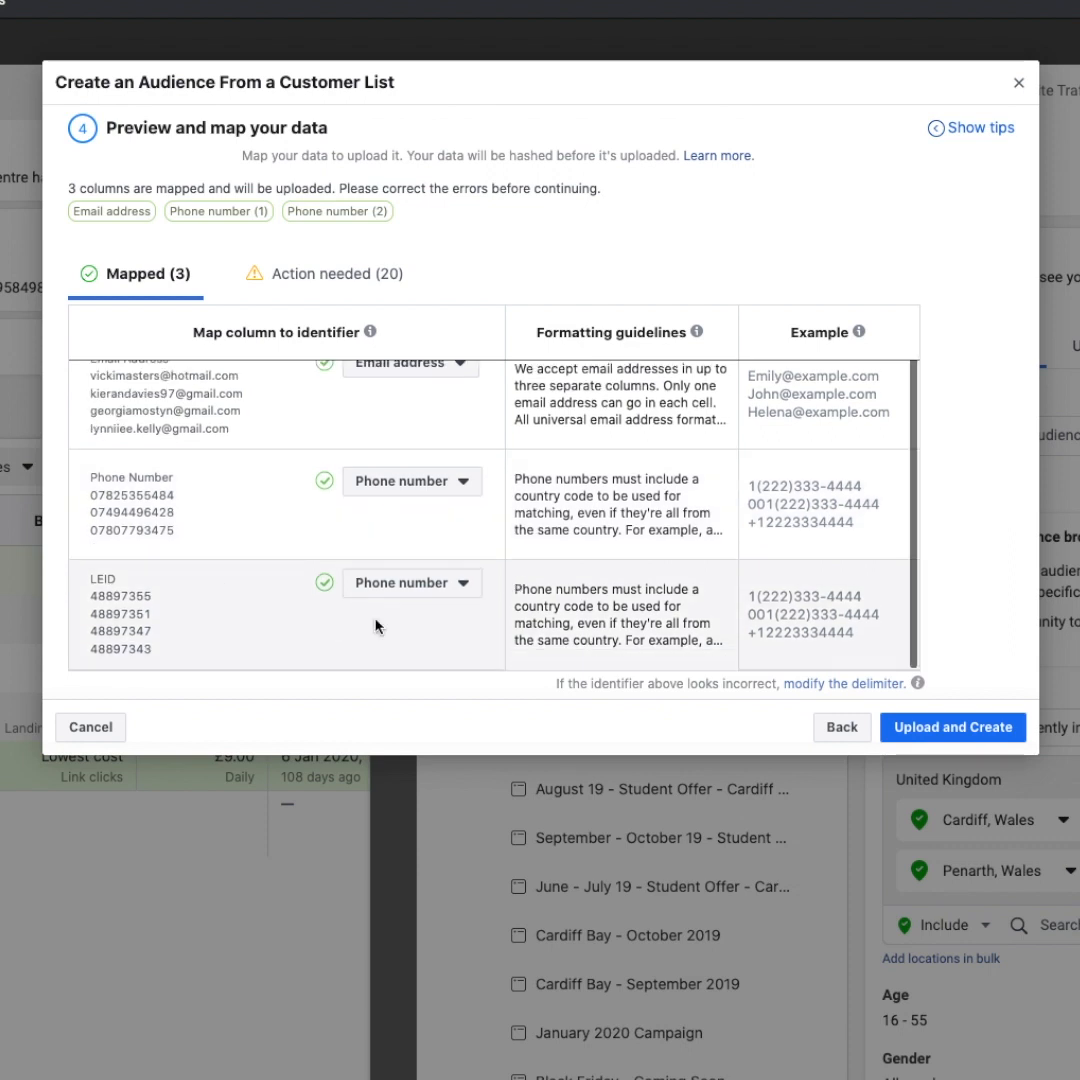
click(400, 583)
click(432, 616)
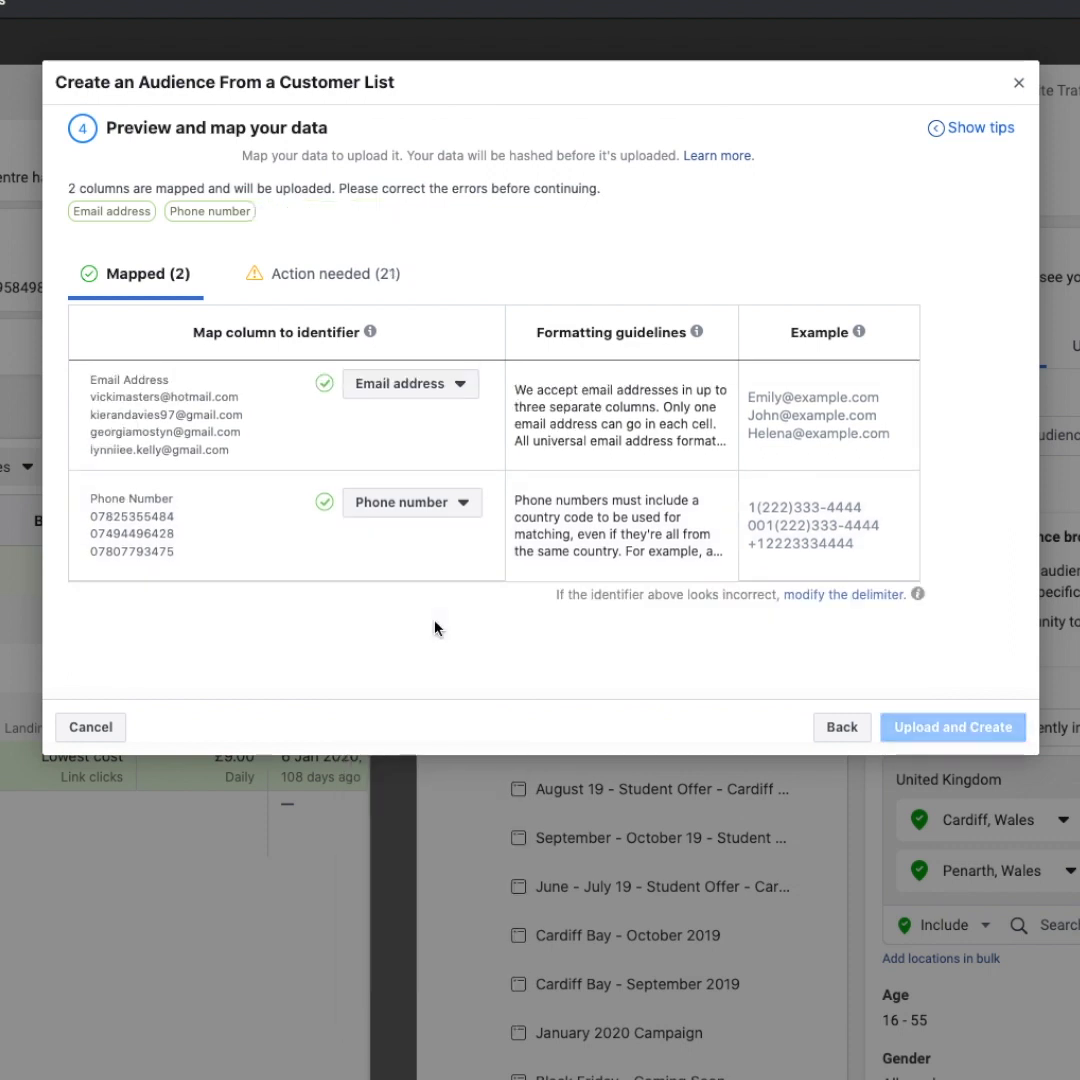
Map the unmapped First Name column to First name and the Last Name column to Surname
click(320, 275)
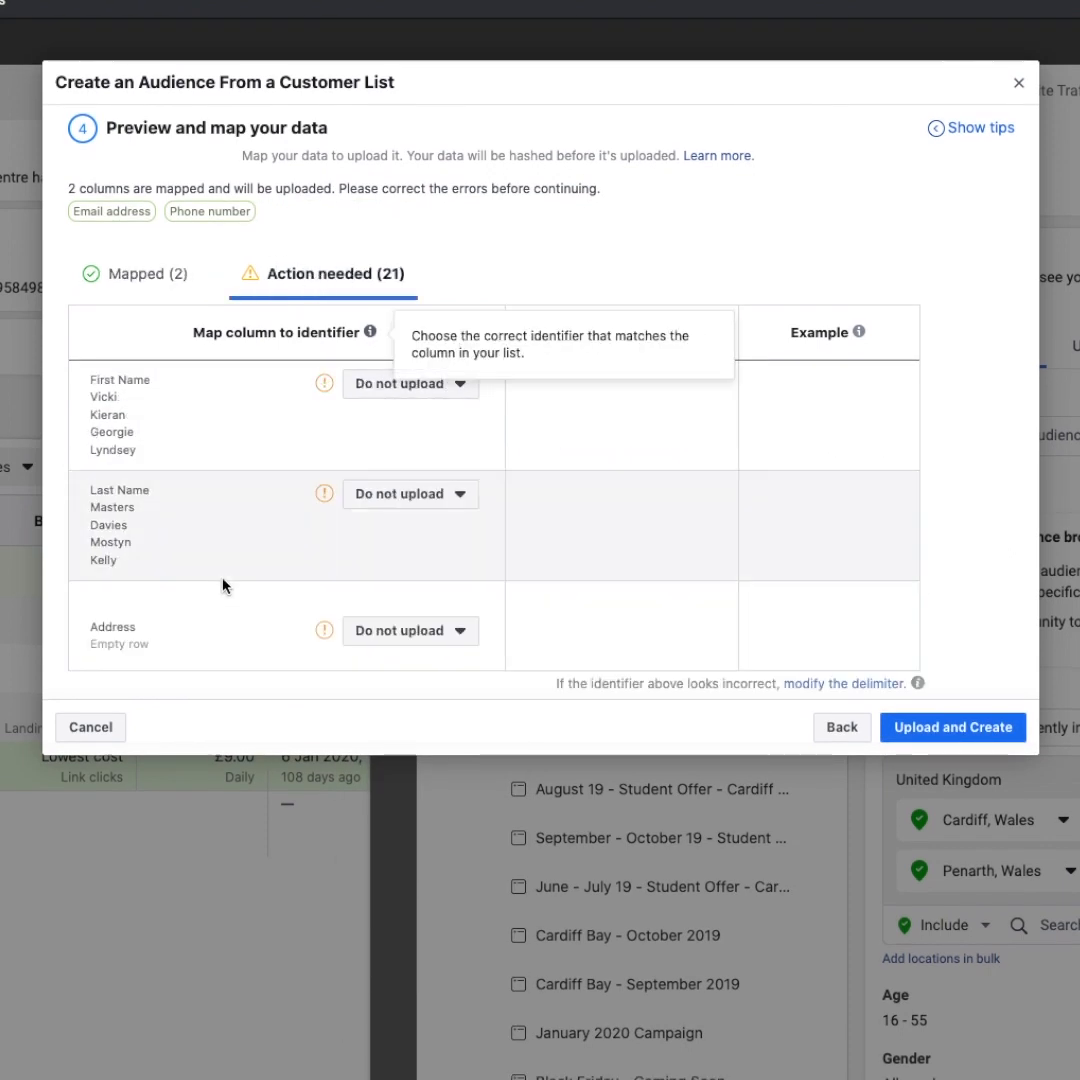
click(450, 388)
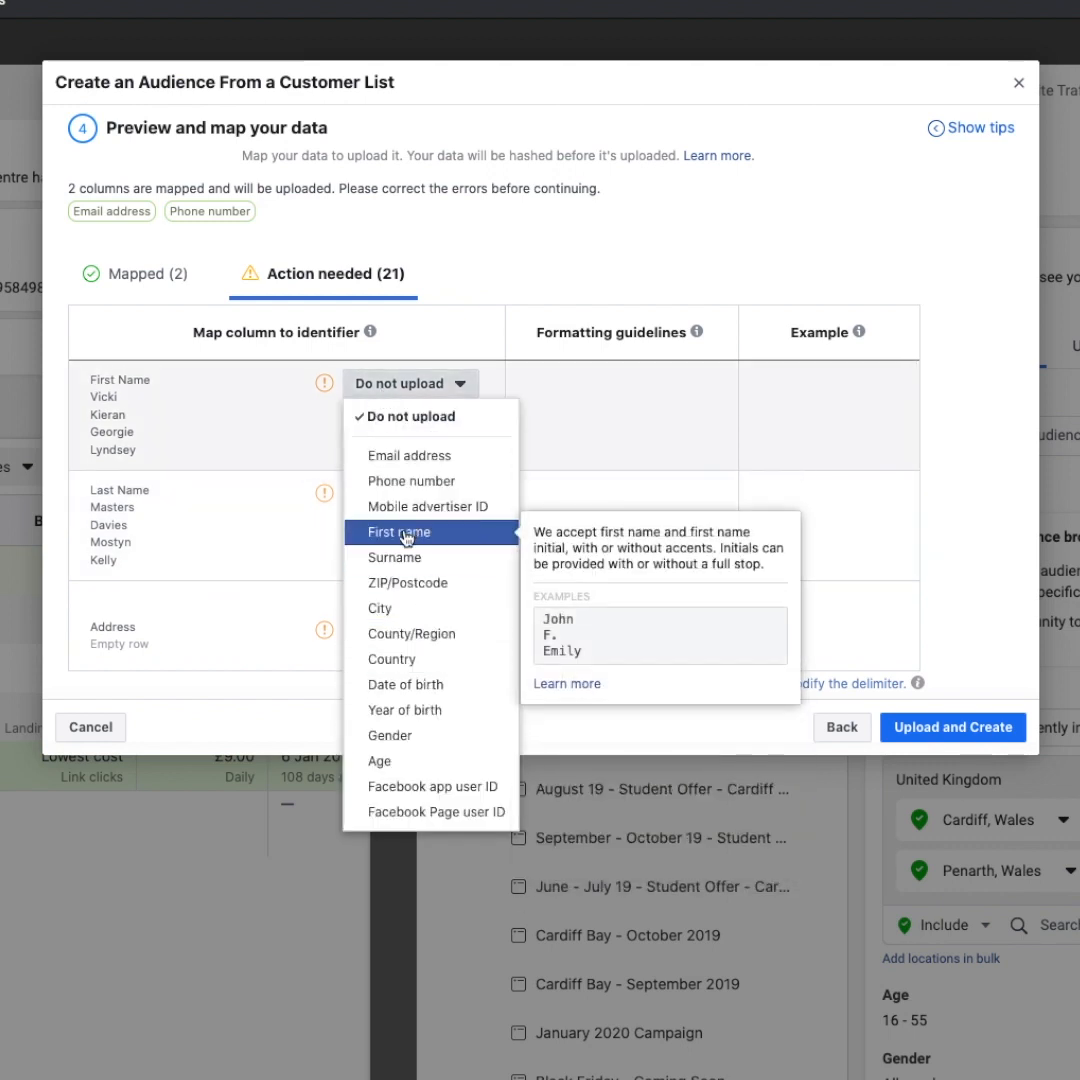
click(399, 532)
click(420, 386)
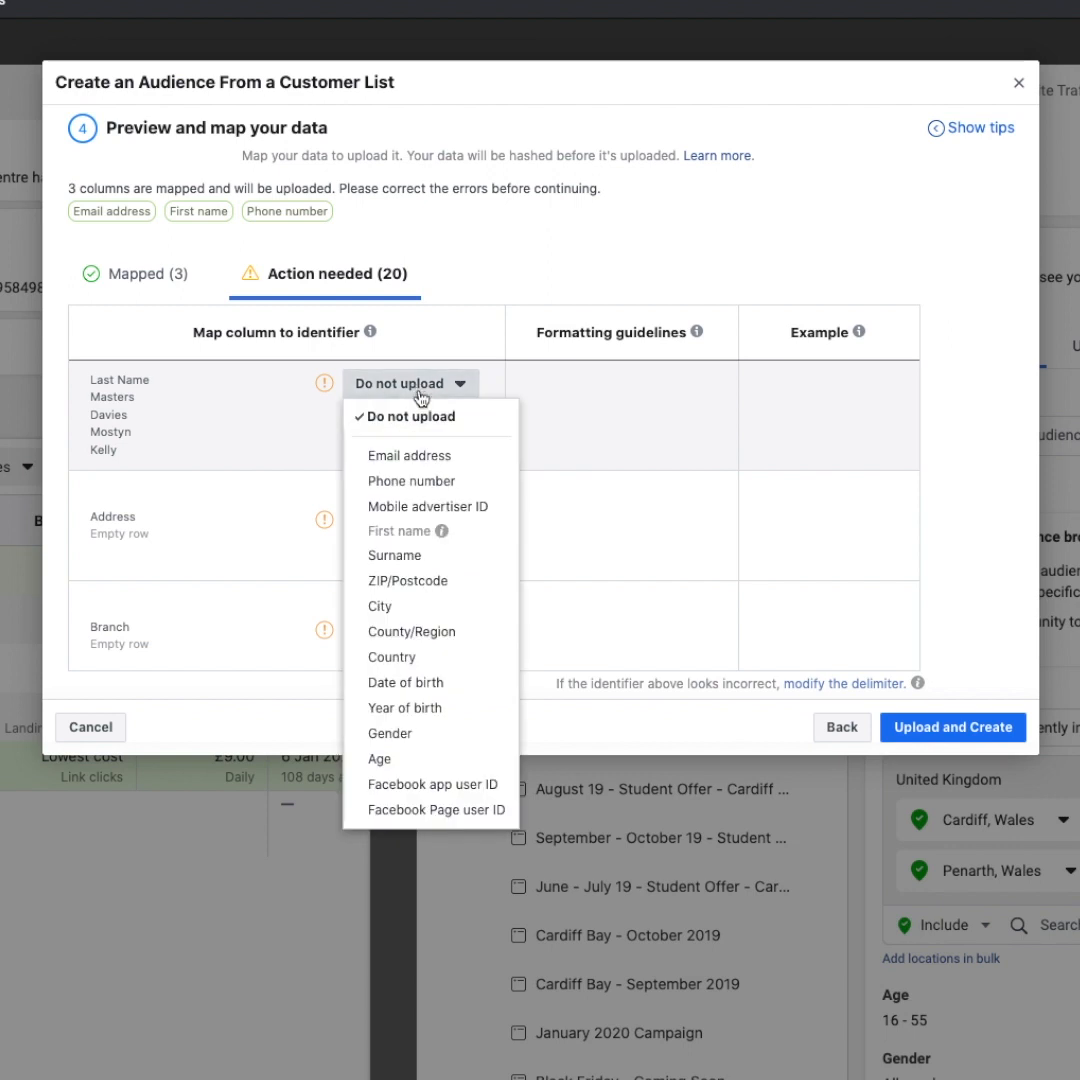
click(405, 563)
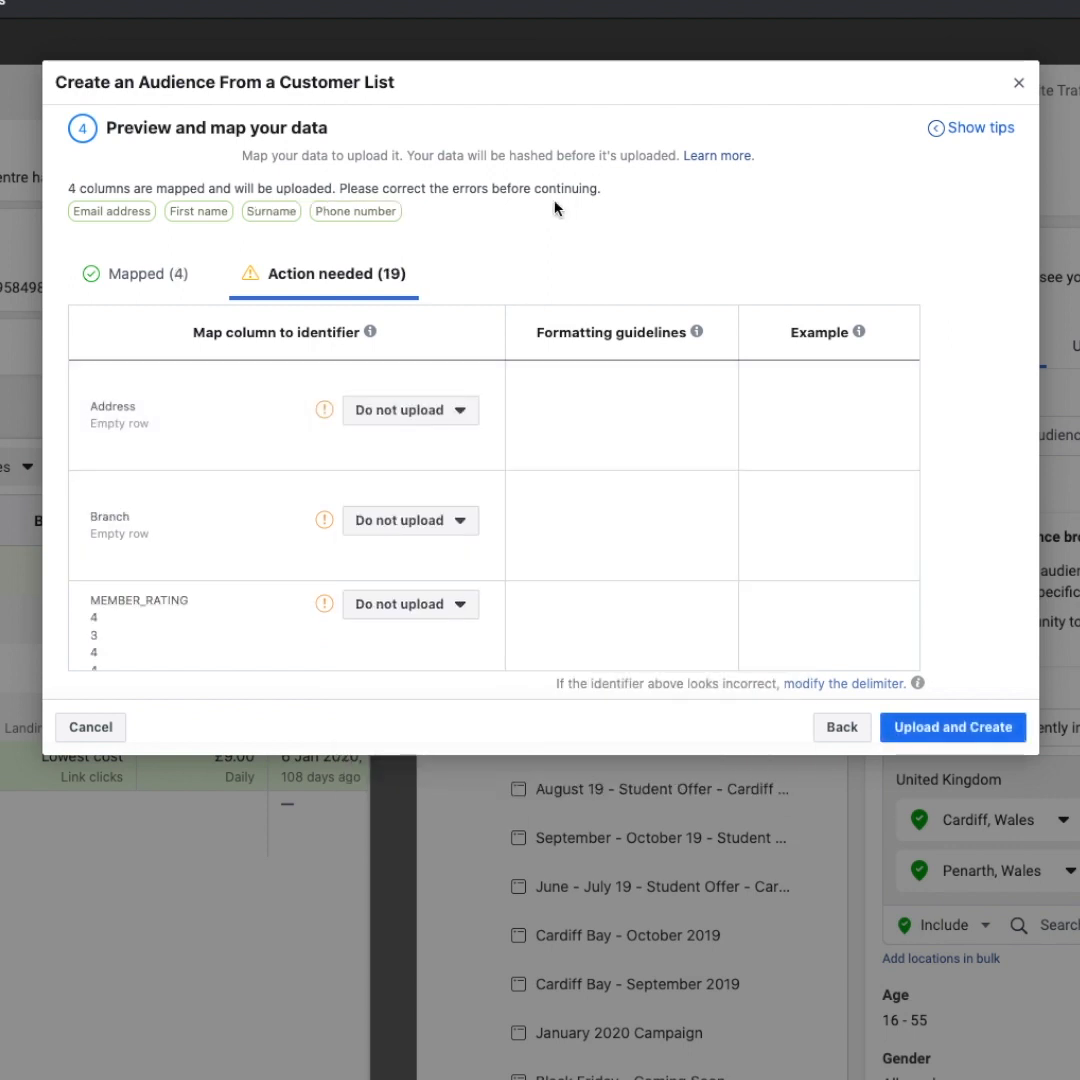
Check the mapped columns, and upload the customer list to create the custom audience
click(136, 278)
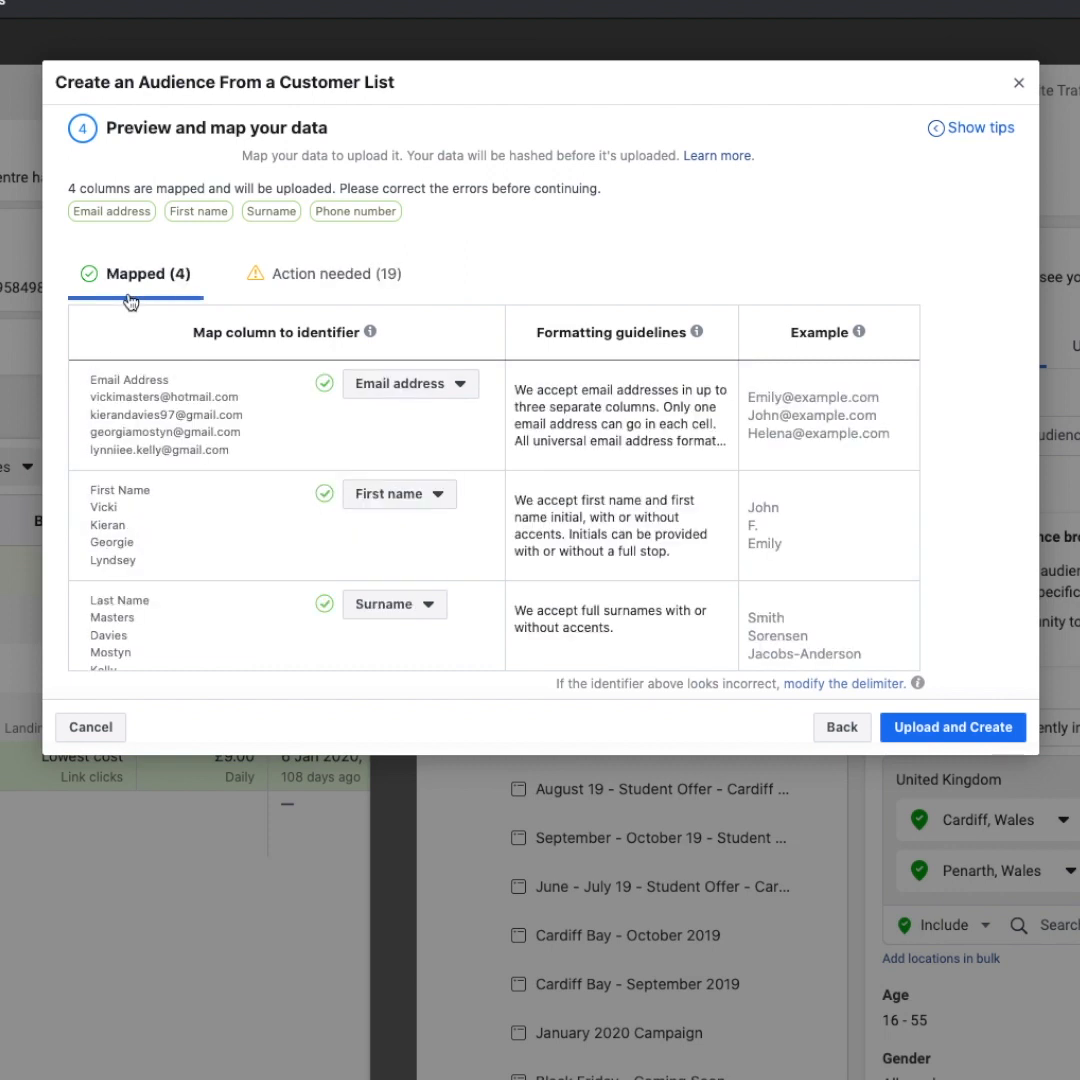
scroll(243, 600, down, 3)
scroll(243, 600, up, 3)
scroll(228, 565, down, 1)
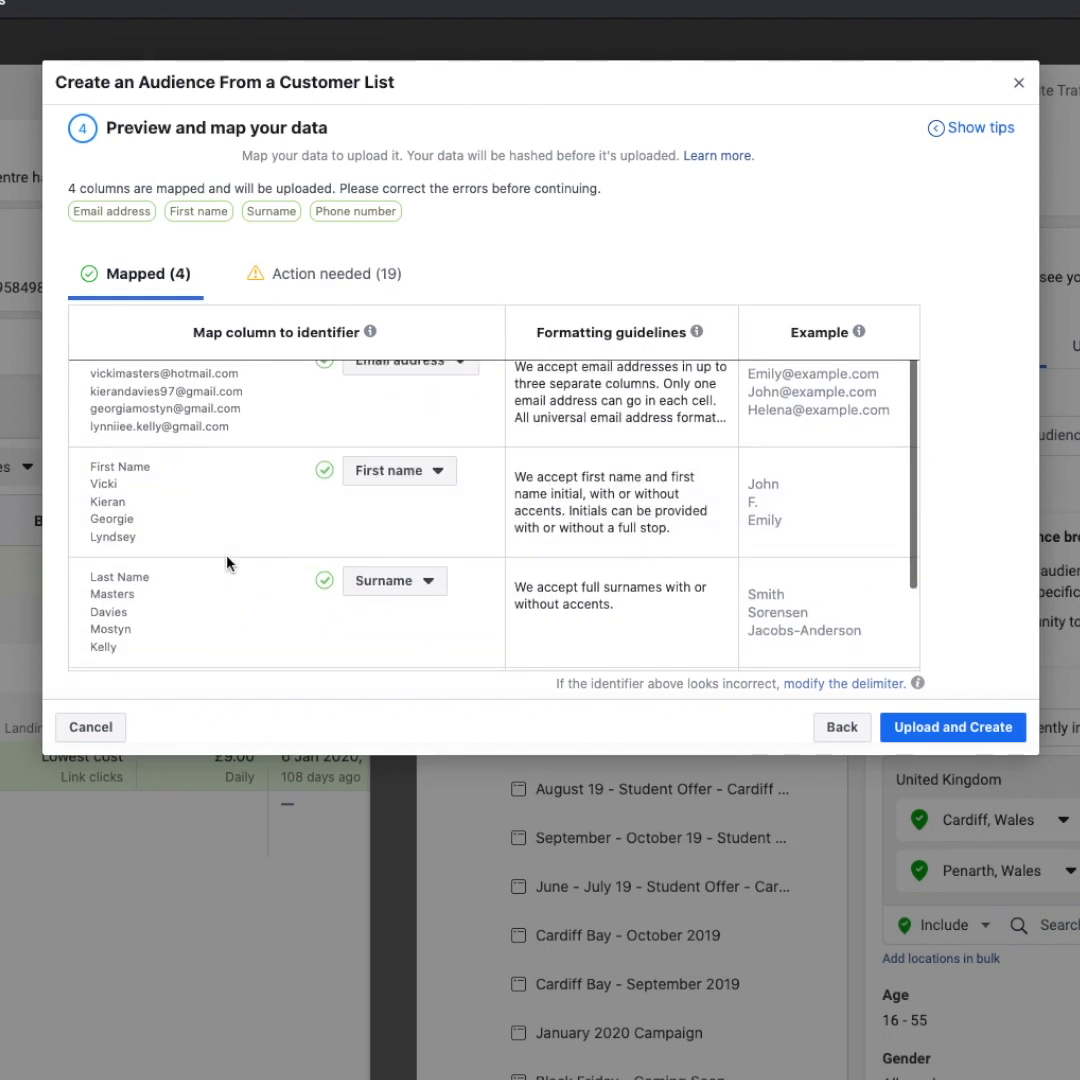
scroll(227, 563, up, 1)
scroll(228, 562, down, 3)
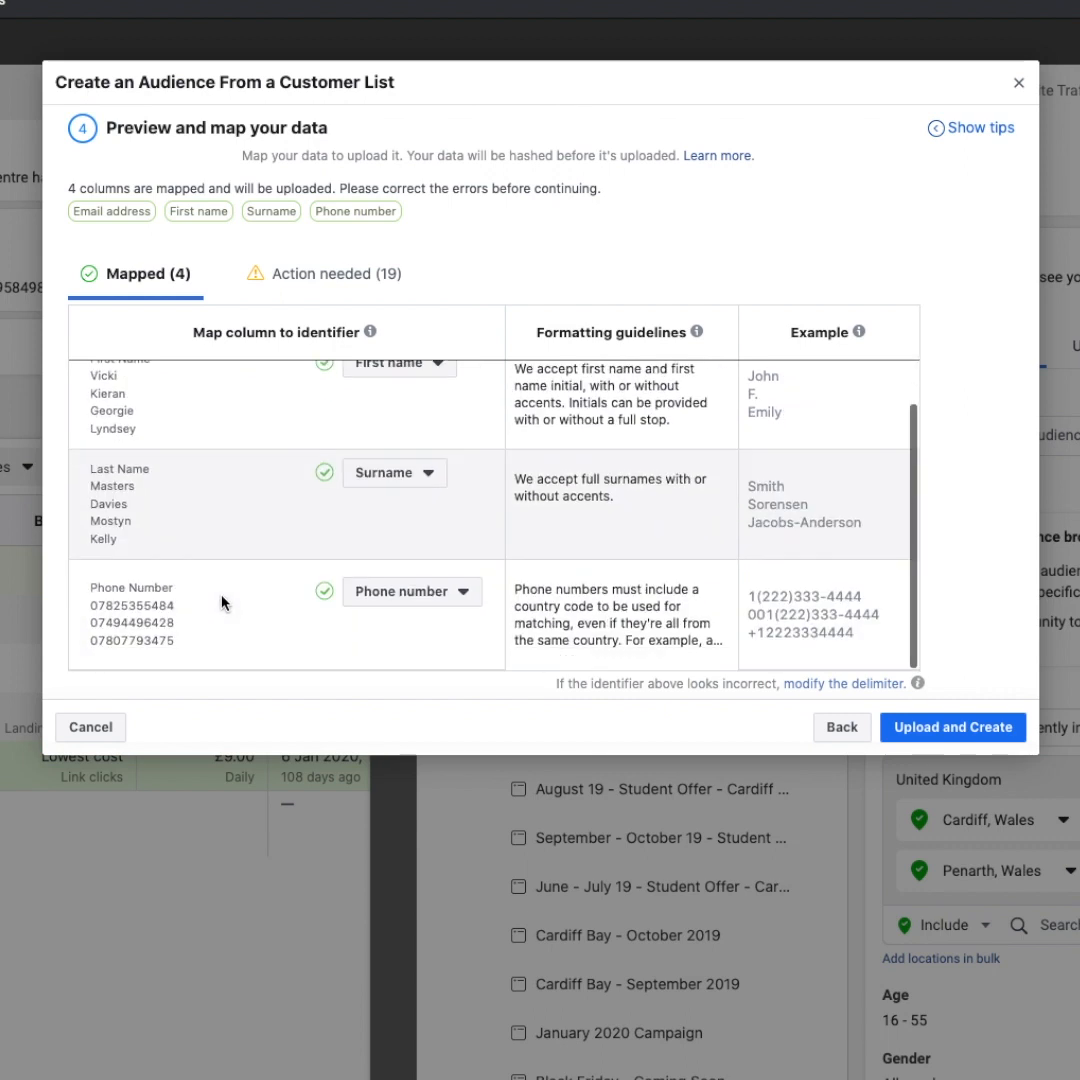
click(910, 730)
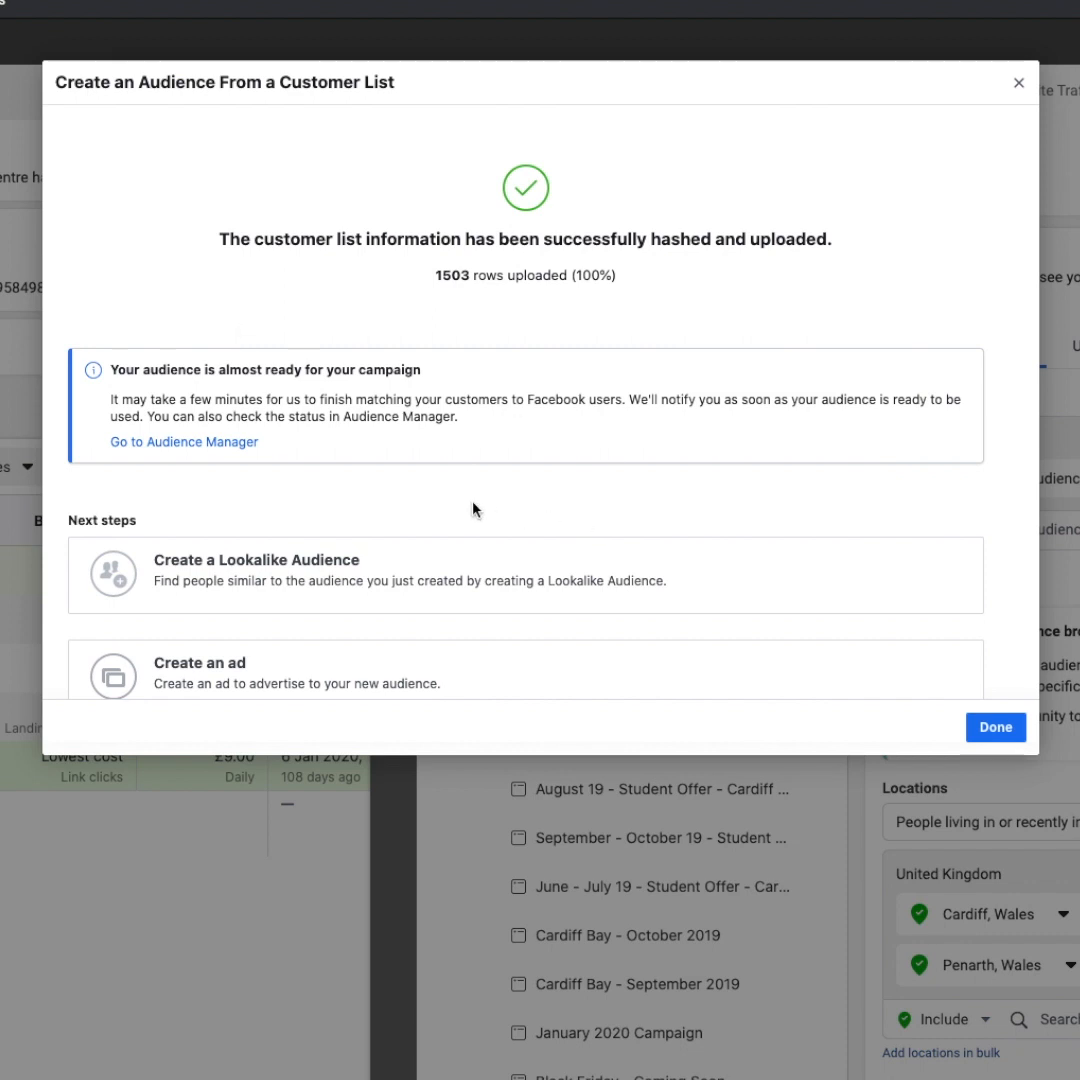
Create one lookalike audience at 3% of the United Kingdom from the Custom Lookalike Audience - Cardiff source
click(217, 583)
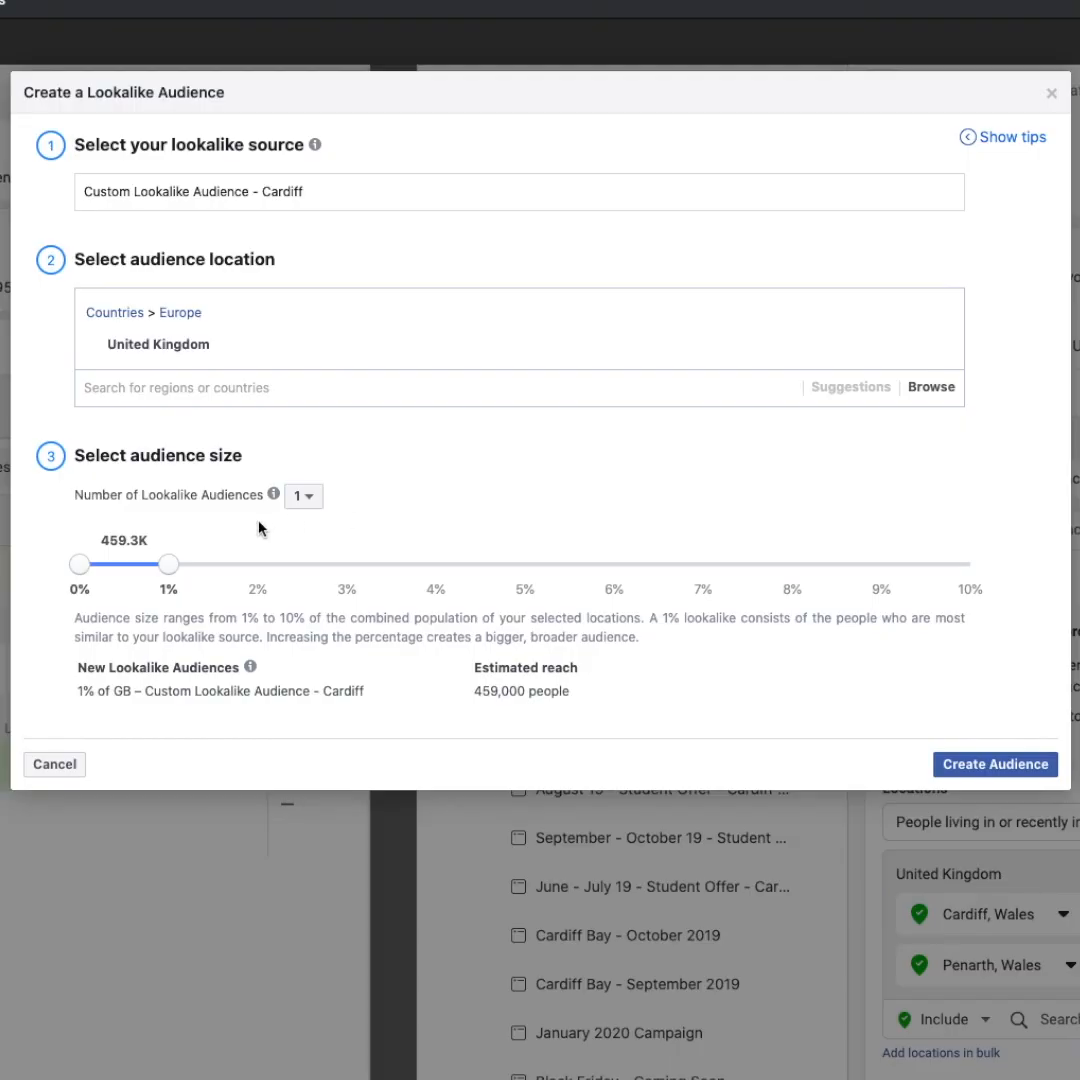
click(306, 498)
click(312, 551)
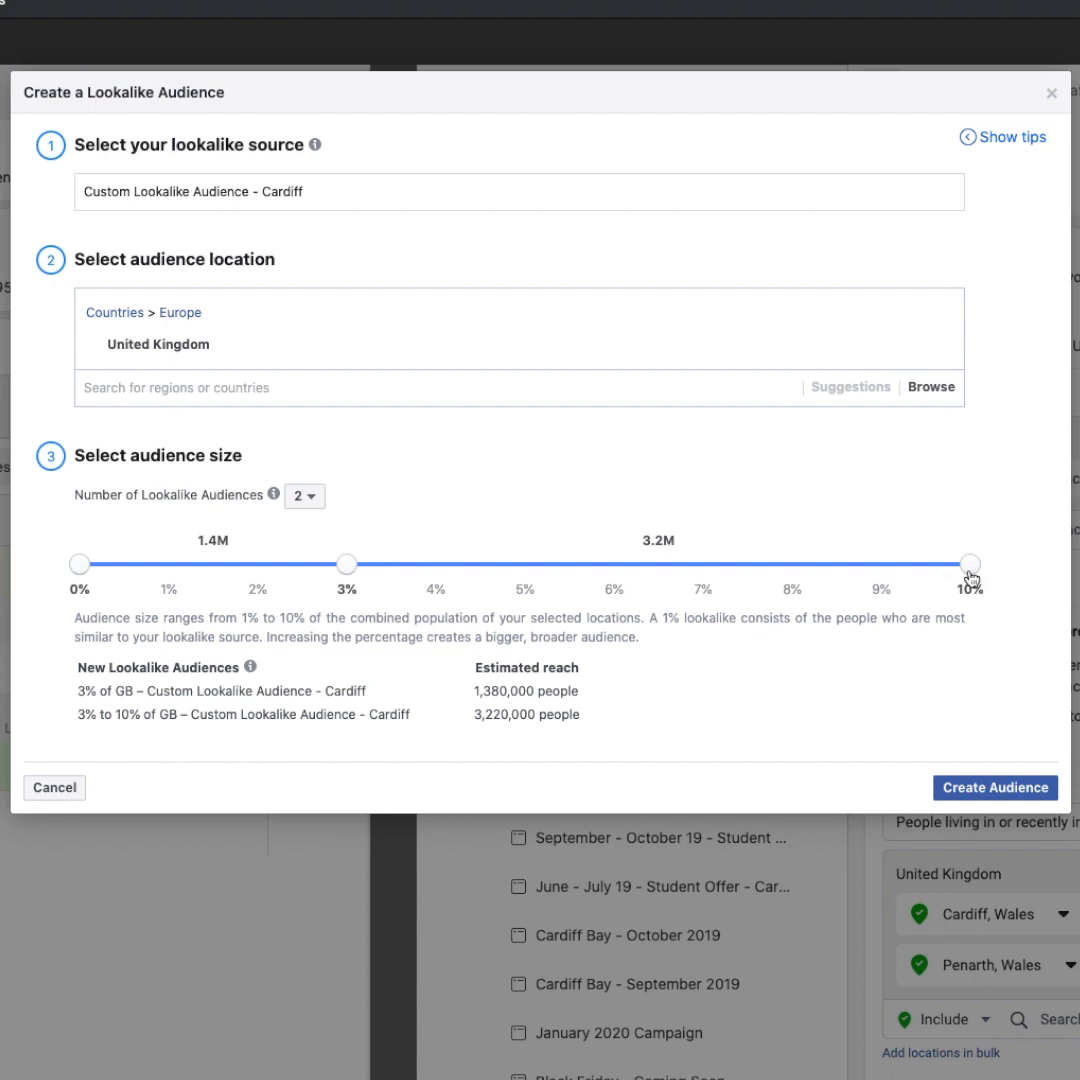
drag(970, 577, 796, 561)
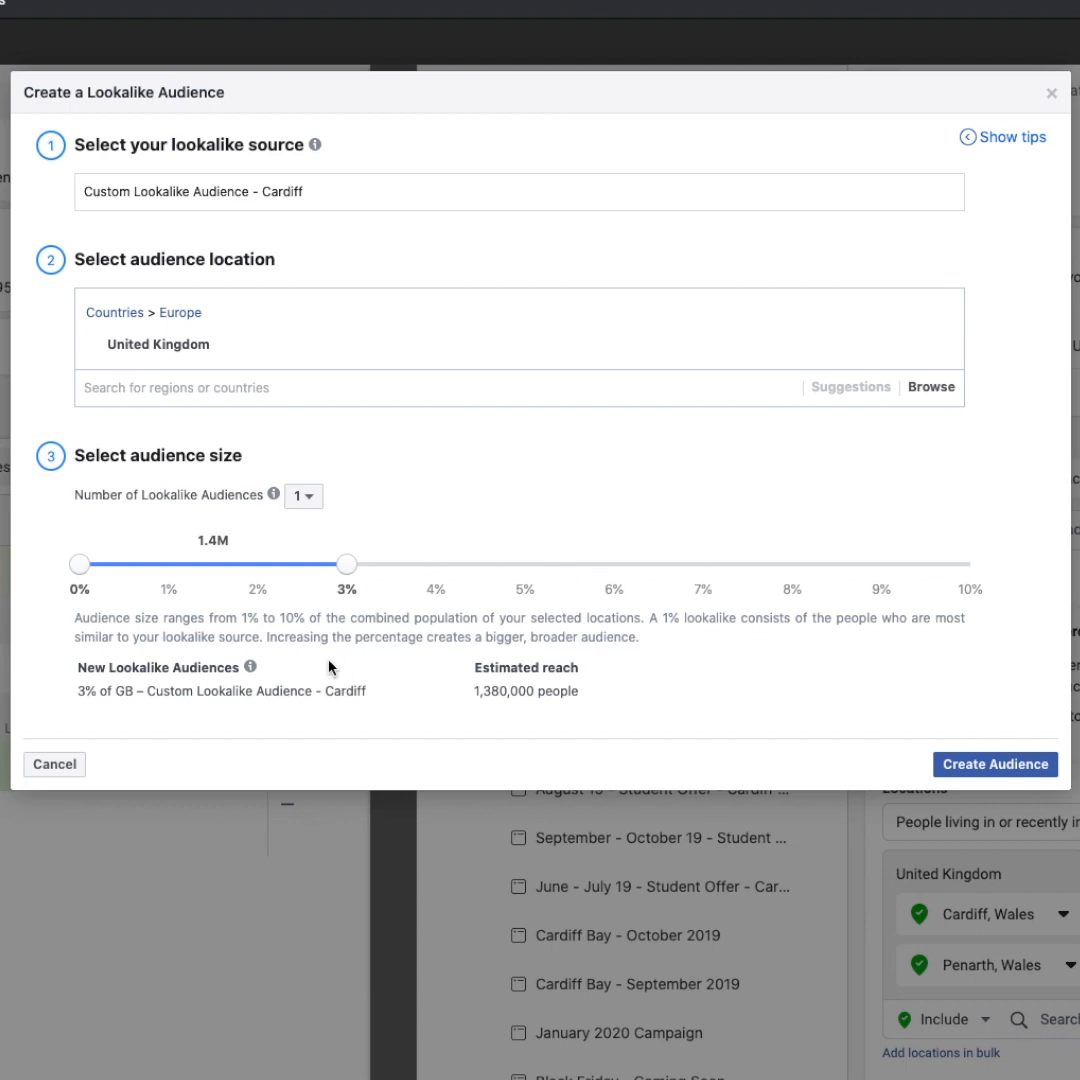
click(966, 766)
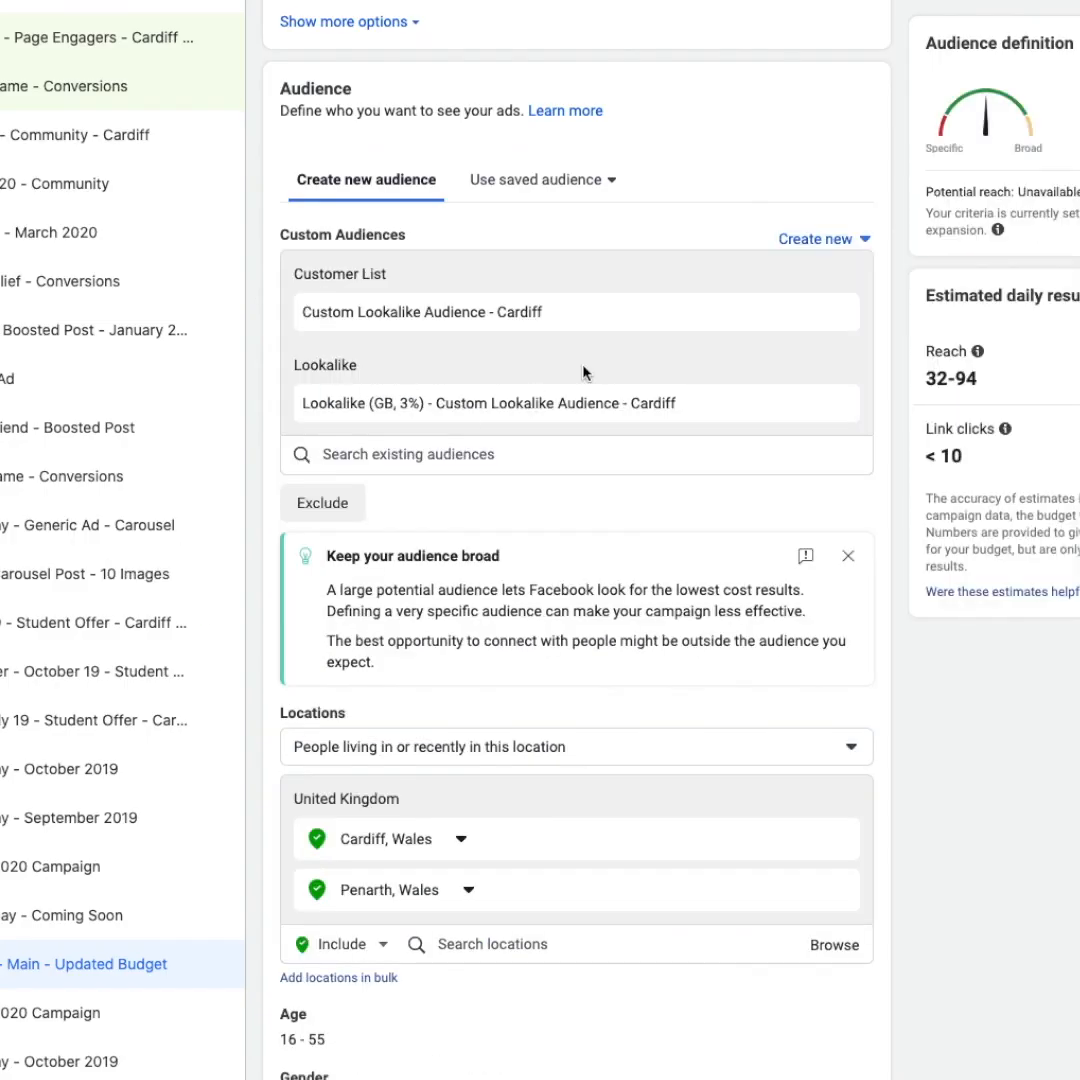
scroll(521, 429, down, 1)
scroll(521, 429, up, 2)
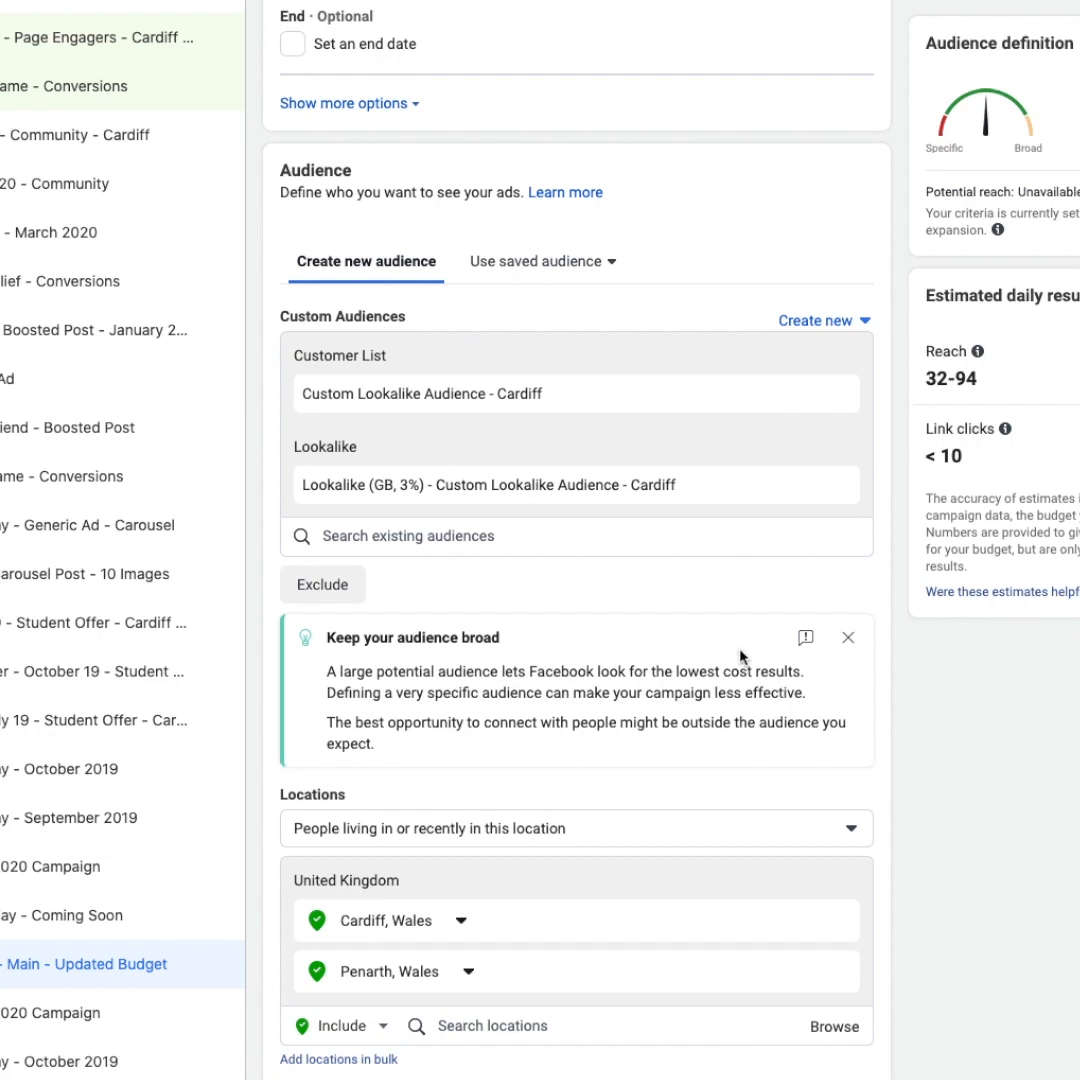
mouse_move(417, 316)
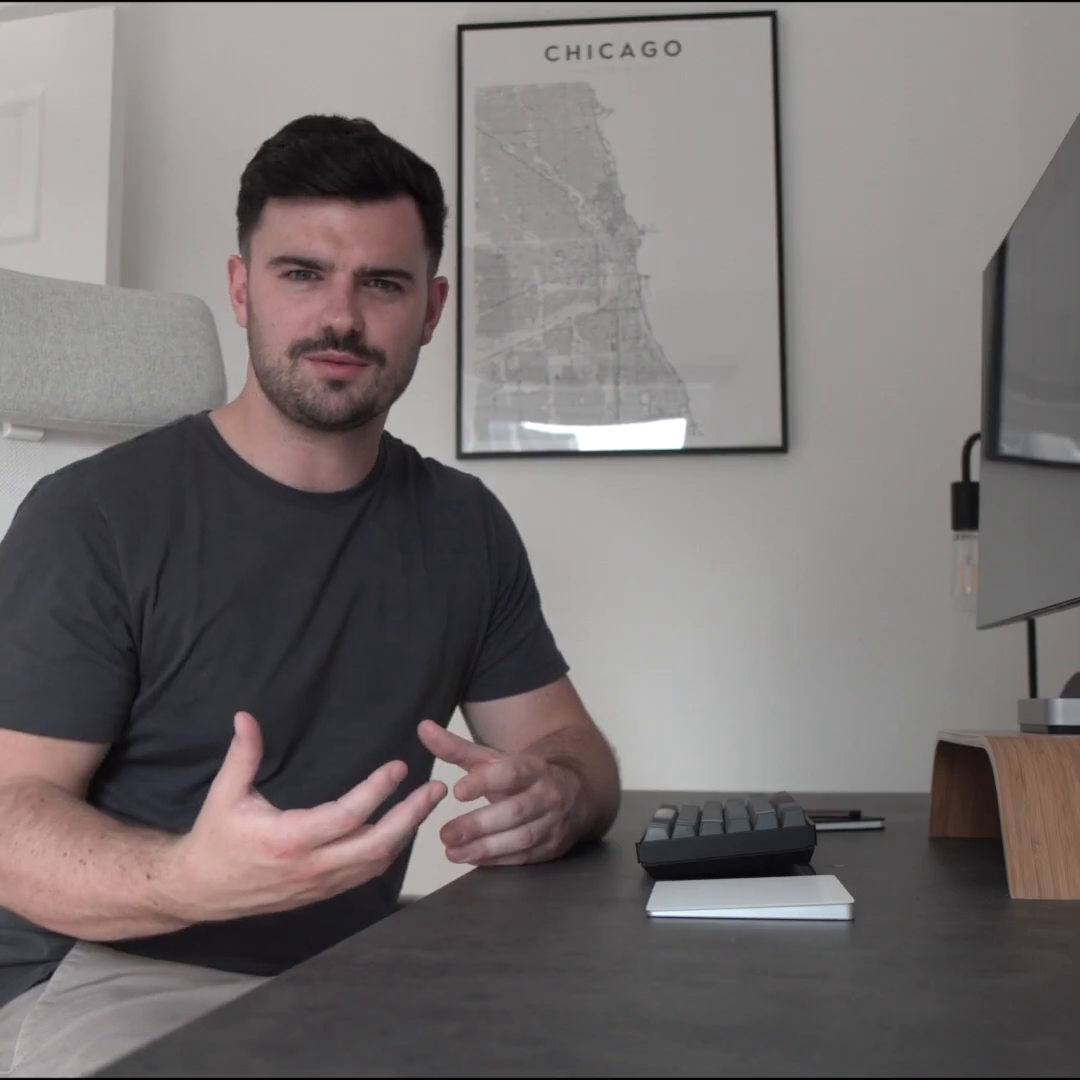